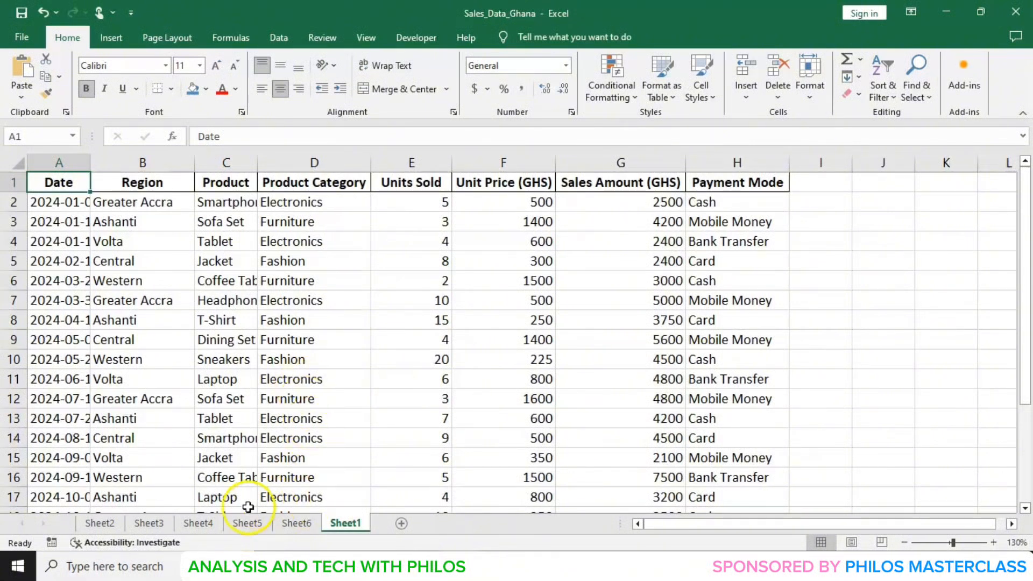
Insert a clustered column PivotChart from Sheet2's pivot table of sales amount by region and product.
{"action": "left_click", "coordinate": [102, 523]}
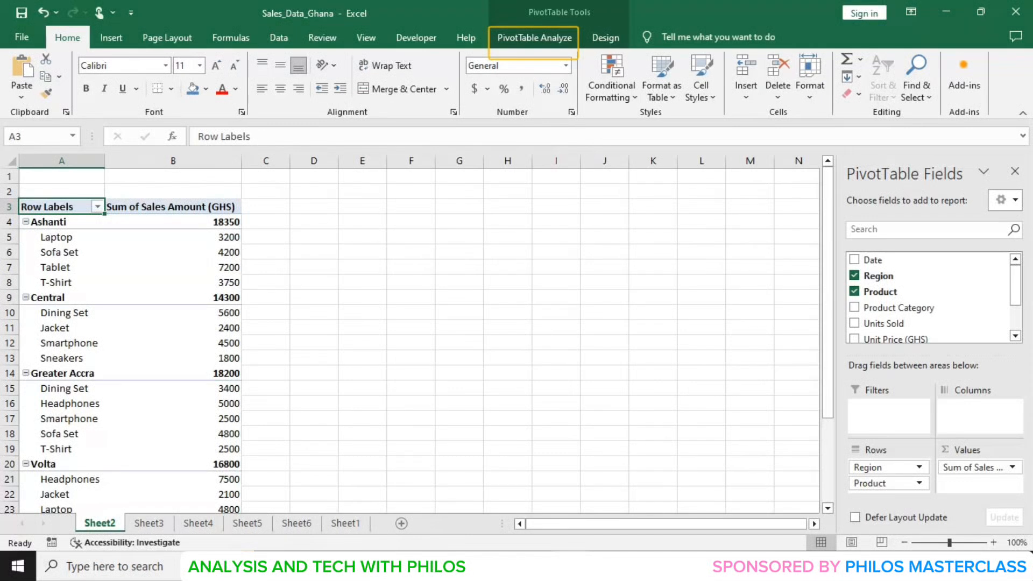
{"action": "left_click", "coordinate": [529, 37]}
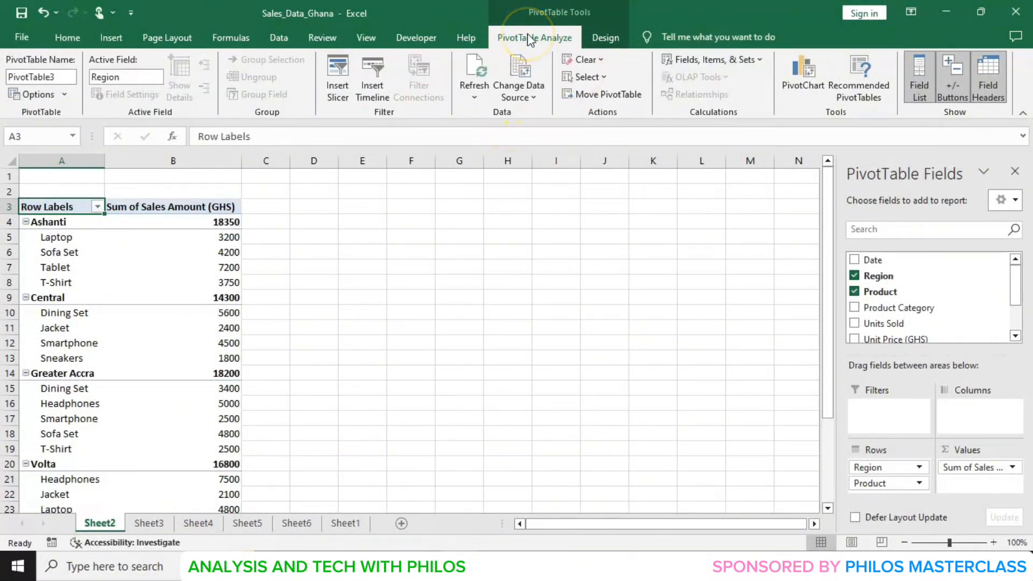
{"action": "left_click", "coordinate": [806, 71]}
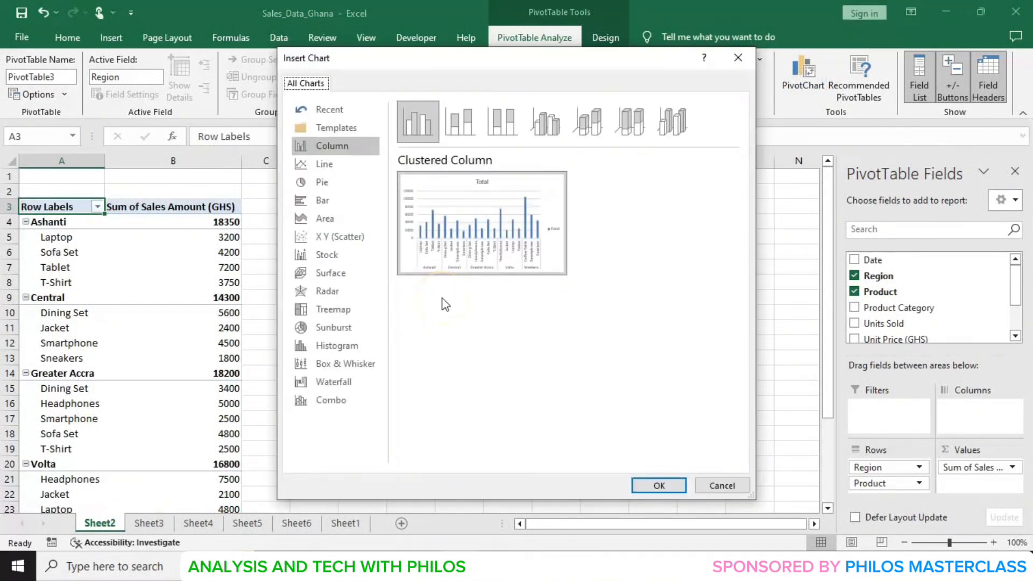
{"action": "left_click", "coordinate": [459, 318]}
{"action": "left_click", "coordinate": [555, 400]}
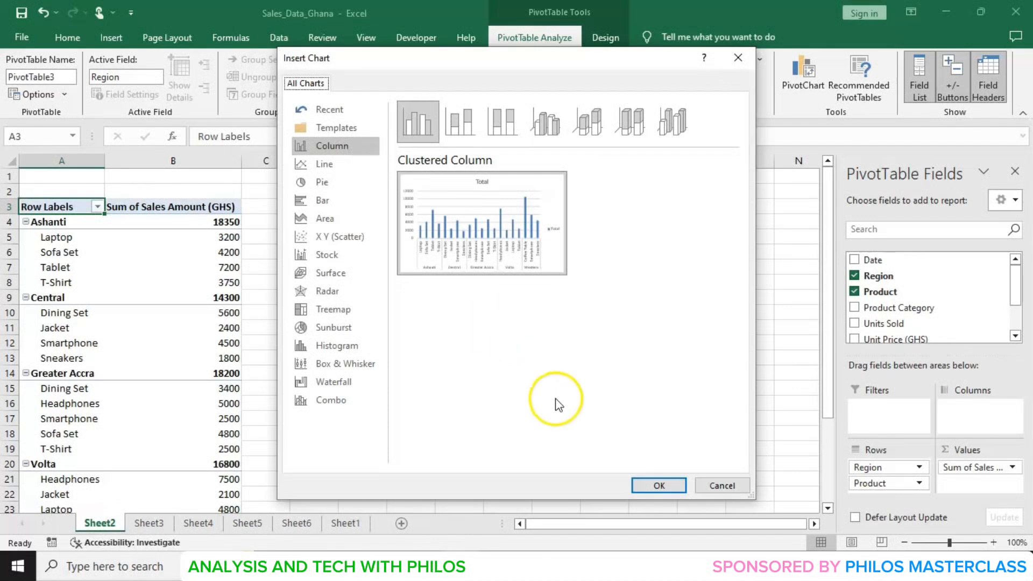
{"action": "left_click", "coordinate": [658, 485]}
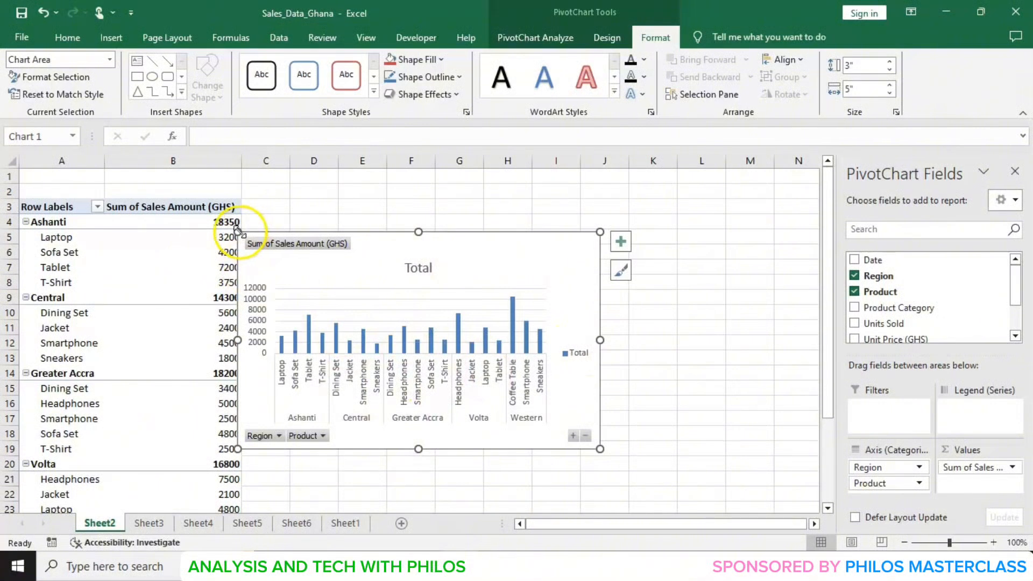
Enlarge the region and product sales chart on Sheet2 to about 4.42" high by 6.72" wide.
{"action": "left_click_drag", "start_coordinate": [226, 222], "coordinate": [170, 161]}
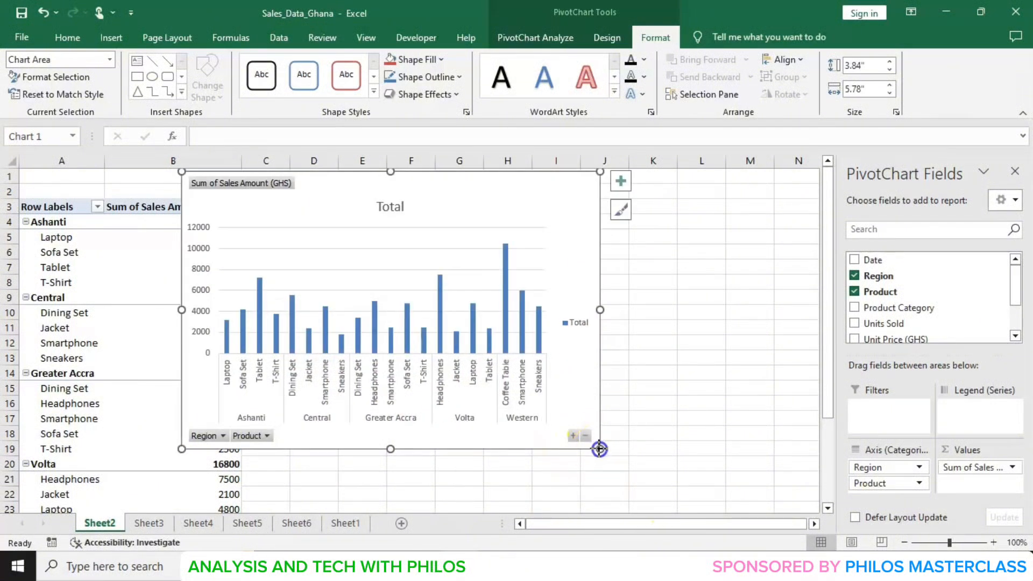
{"action": "left_click_drag", "start_coordinate": [638, 475], "coordinate": [660, 489]}
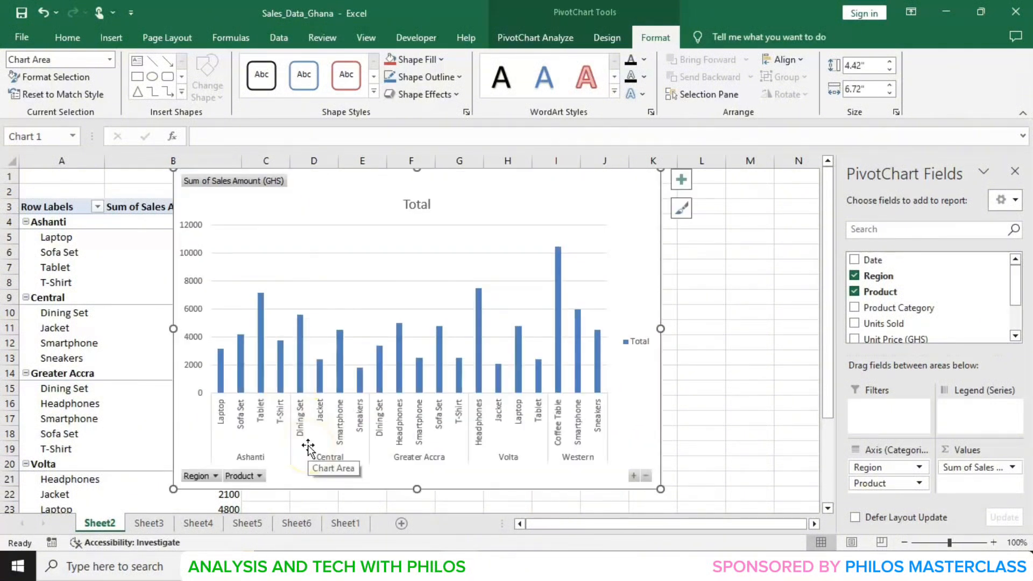
{"action": "left_click", "coordinate": [296, 490]}
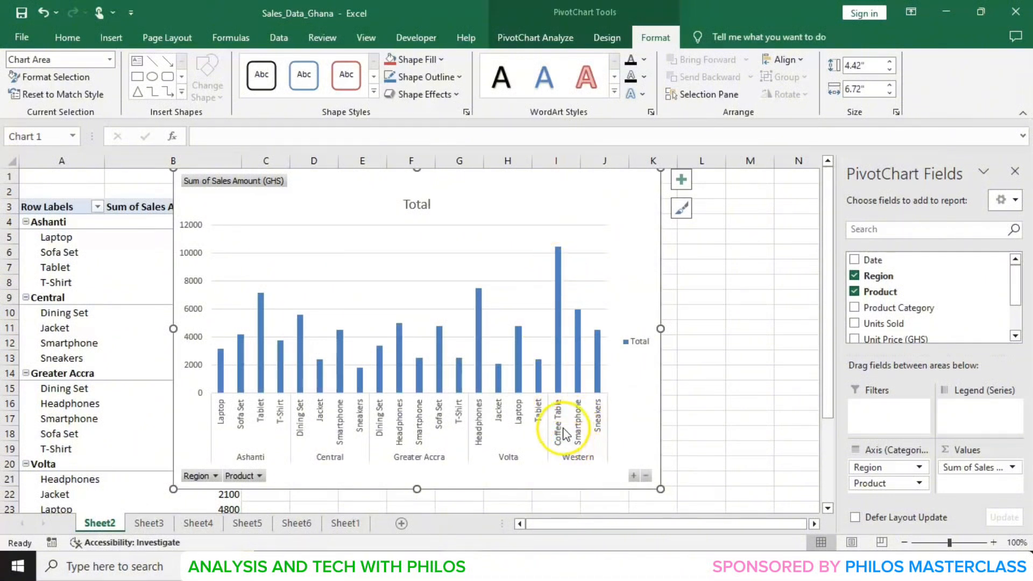
{"action": "mouse_move", "coordinate": [562, 290]}
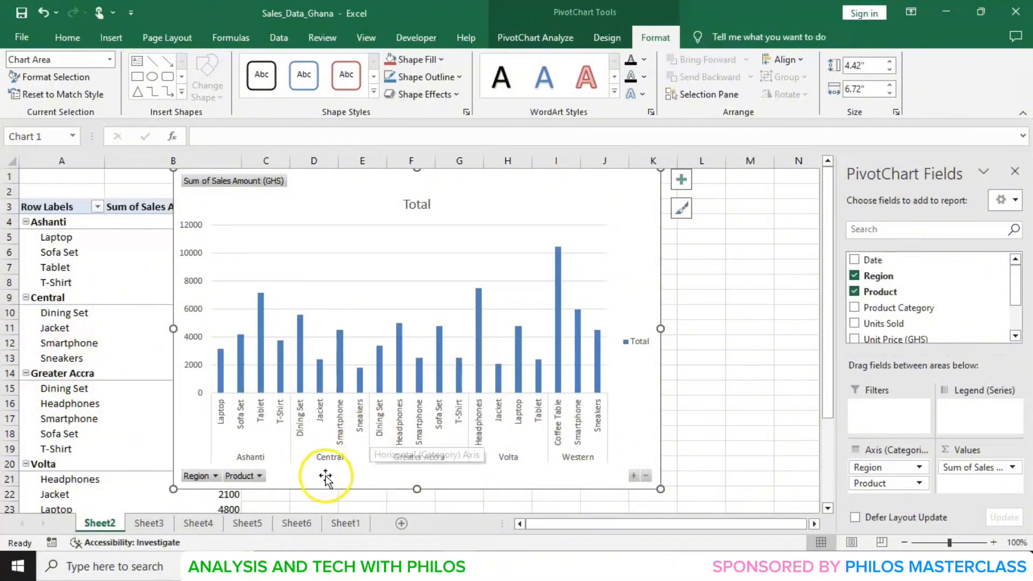
Insert a clustered column PivotChart from Sheet3's pivot table of sales amount by product category.
{"action": "left_click", "coordinate": [149, 523]}
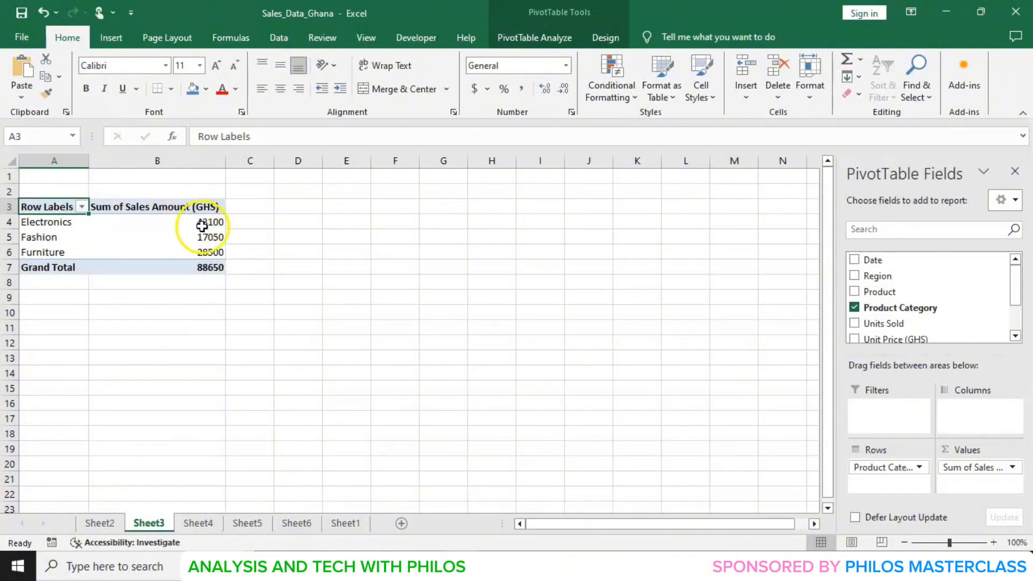
{"action": "mouse_move", "coordinate": [195, 222]}
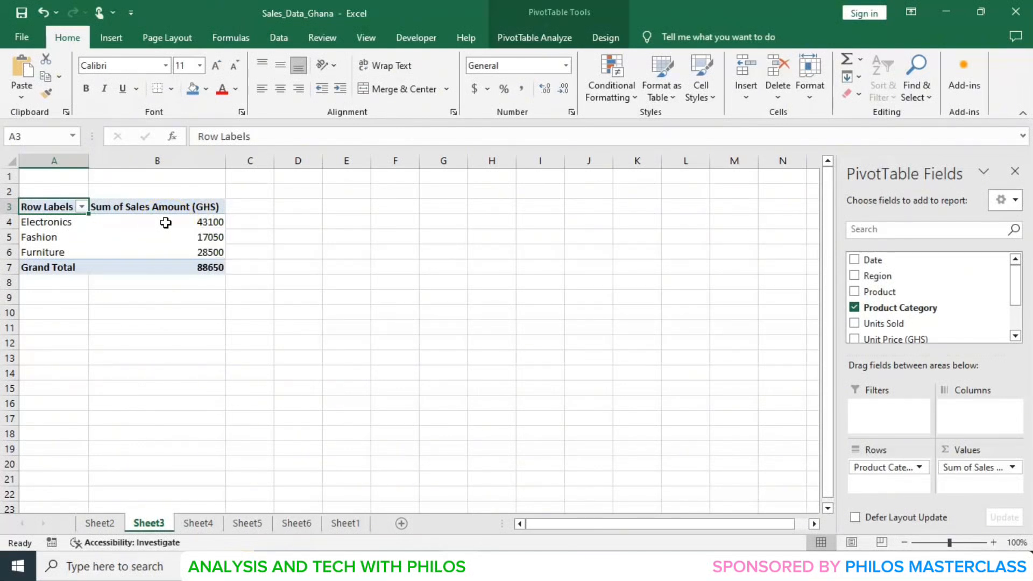
{"action": "left_click", "coordinate": [525, 39]}
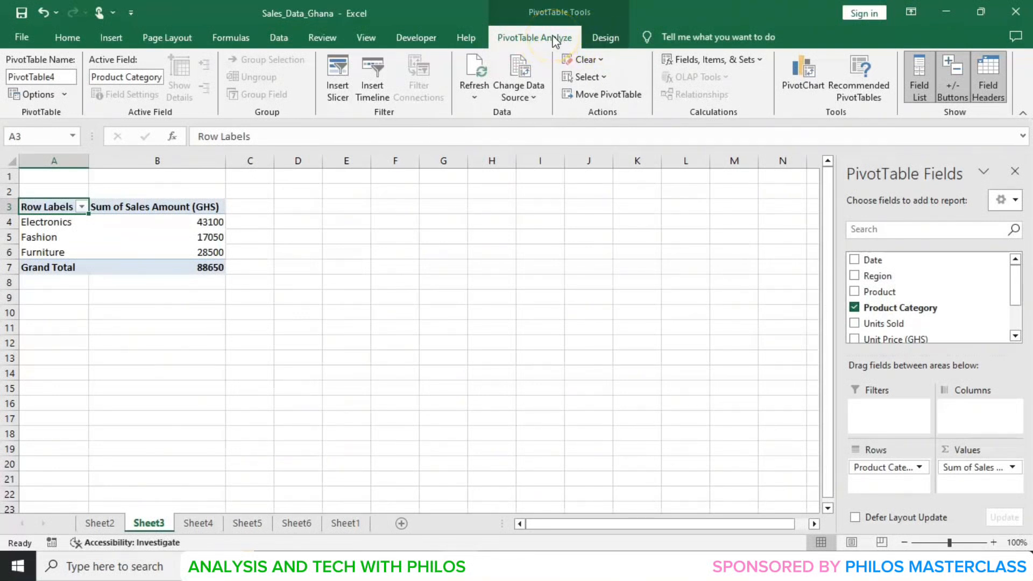
{"action": "left_click", "coordinate": [354, 208]}
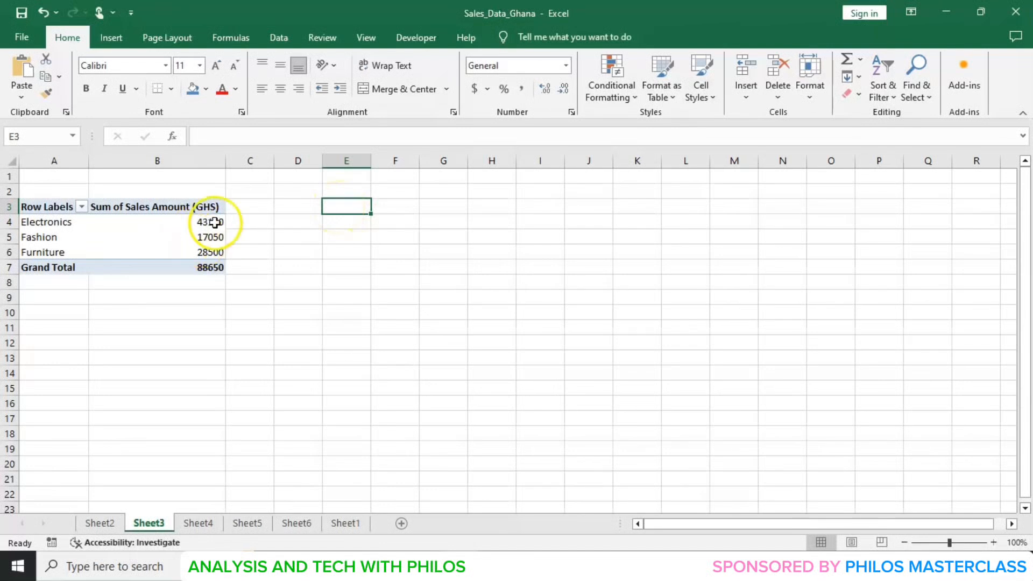
{"action": "left_click", "coordinate": [47, 207]}
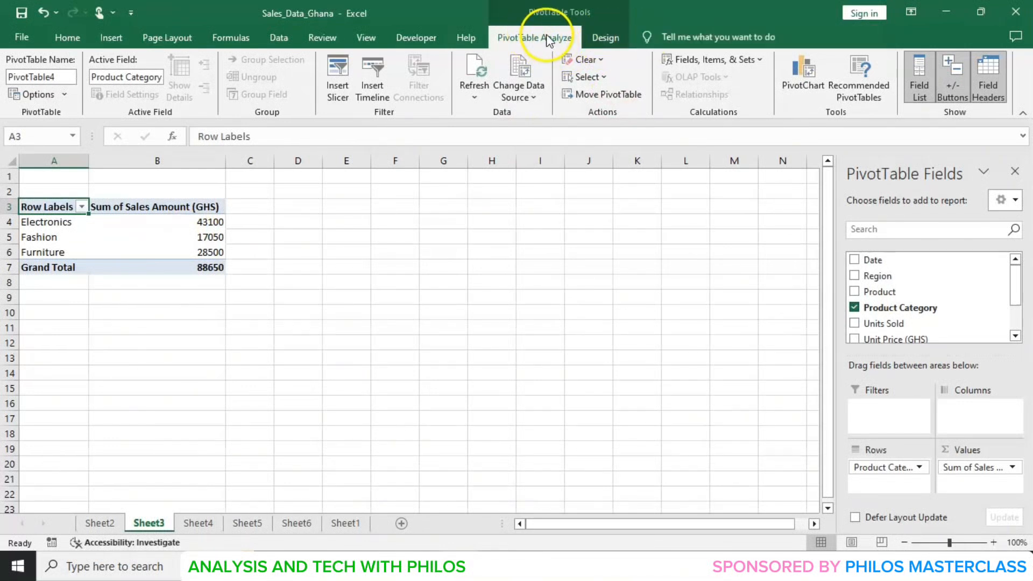
{"action": "left_click", "coordinate": [809, 72]}
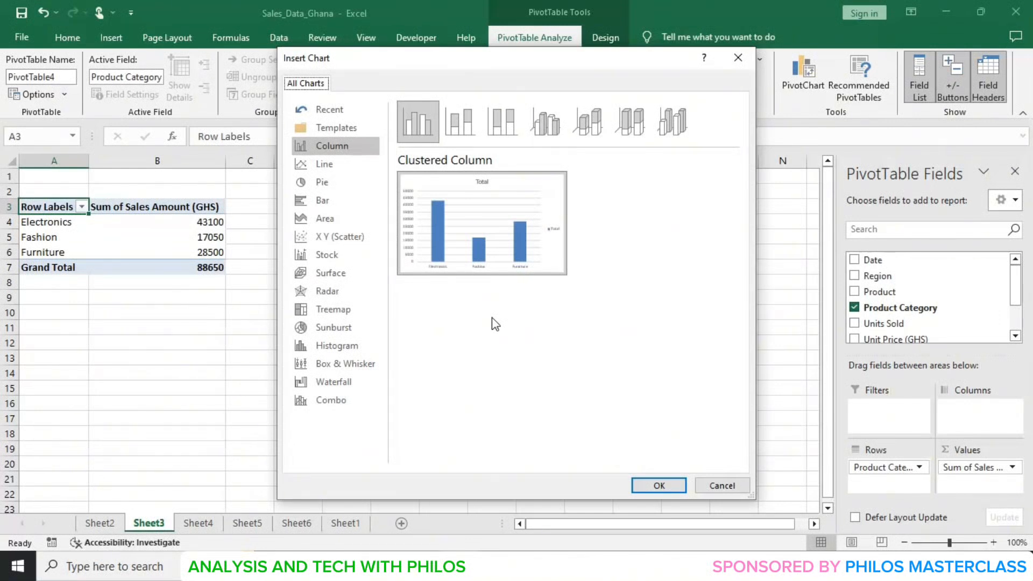
{"action": "left_click", "coordinate": [657, 486]}
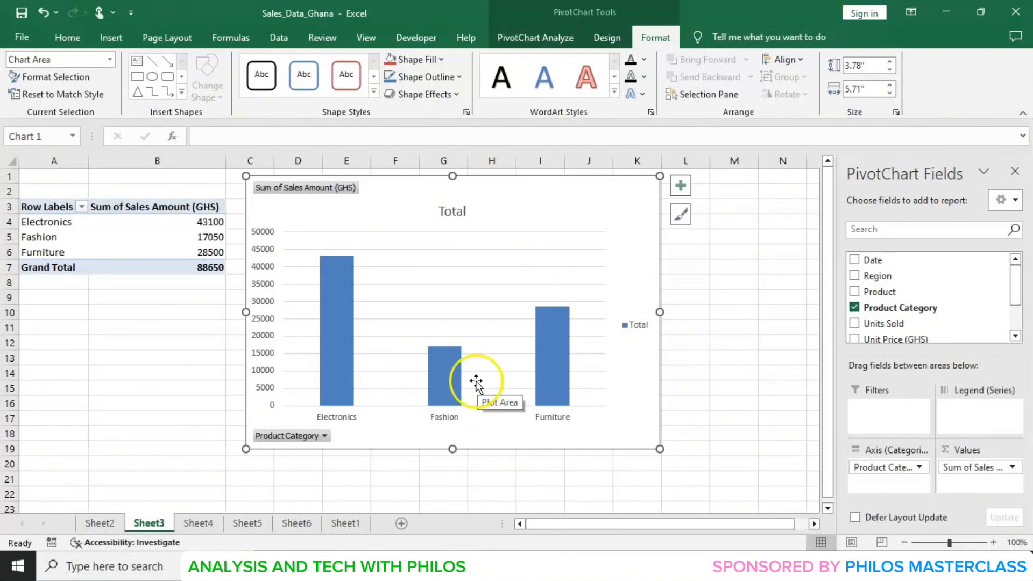
Insert a clustered column PivotChart from Sheet4's pivot table of units sold by product and payment mode.
{"action": "left_click", "coordinate": [206, 523]}
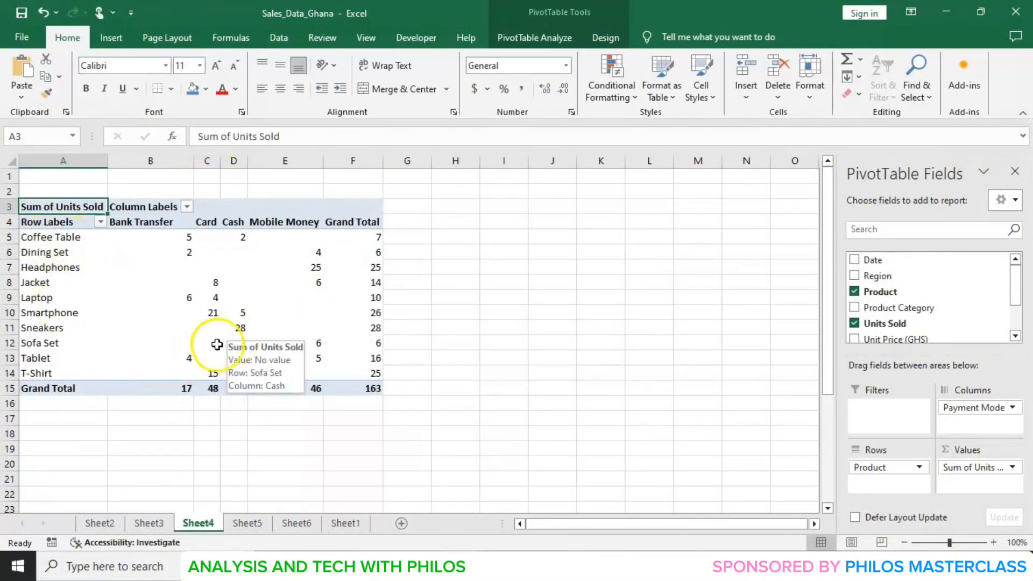
{"action": "mouse_move", "coordinate": [182, 289]}
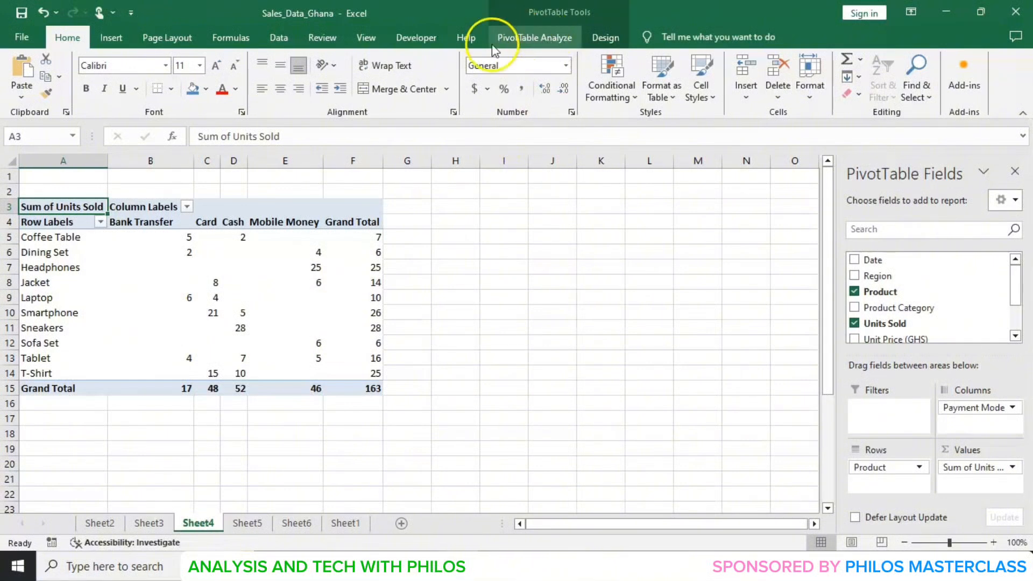
{"action": "left_click", "coordinate": [529, 43]}
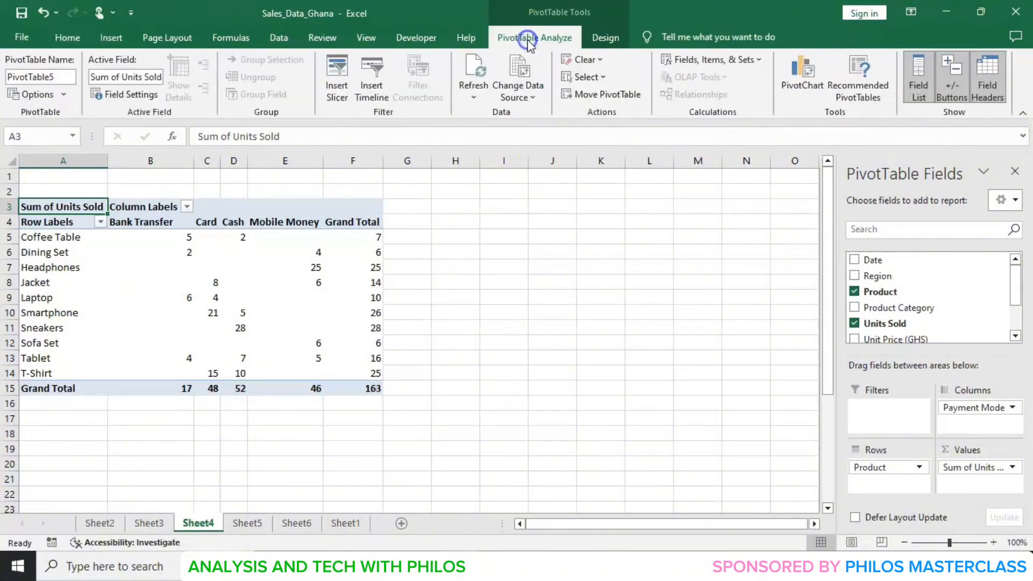
{"action": "left_click", "coordinate": [802, 84]}
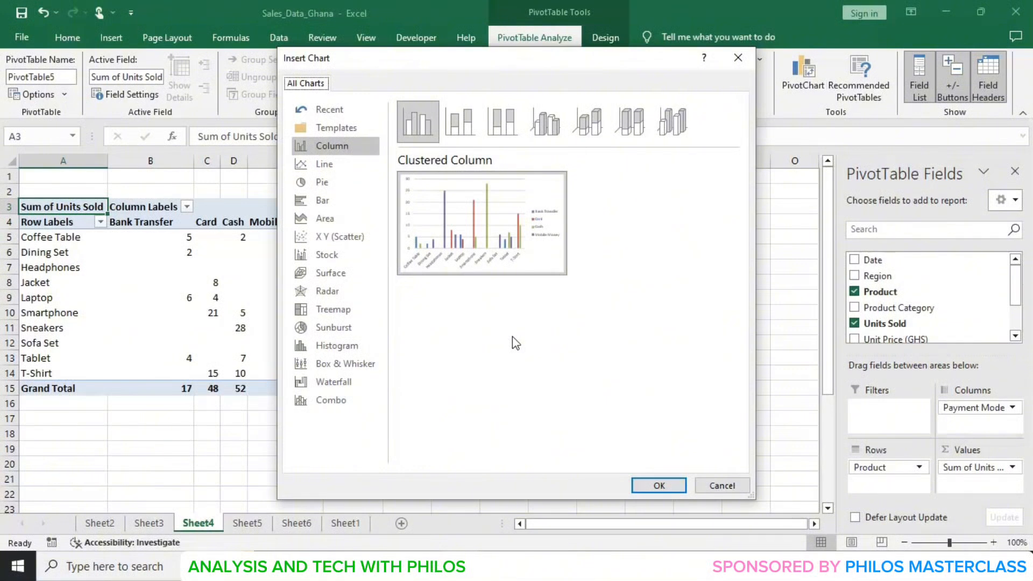
{"action": "left_click", "coordinate": [657, 485]}
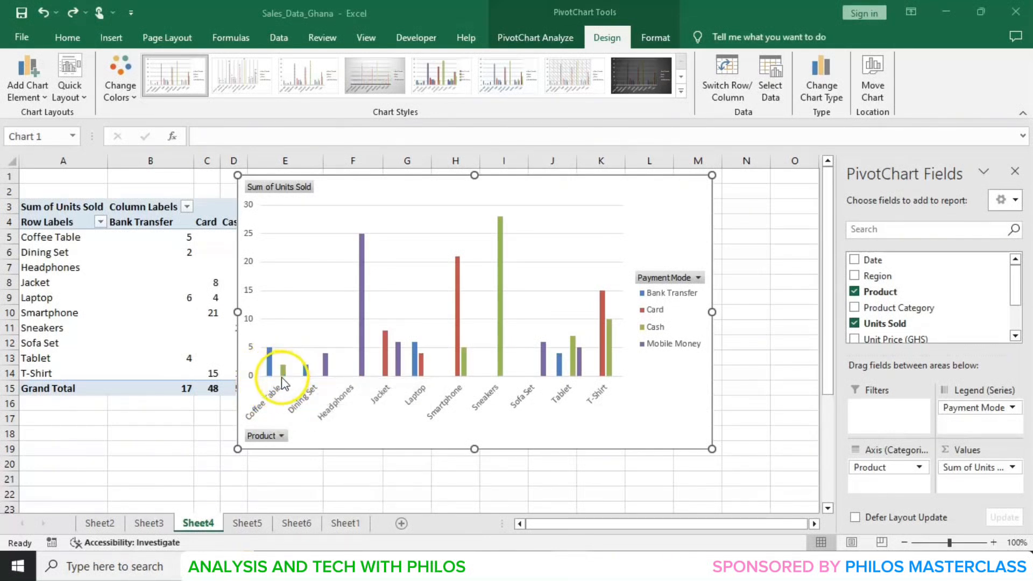
Change the chart type of Sheet4's units sold PivotChart to Stacked Column.
{"action": "mouse_move", "coordinate": [271, 377]}
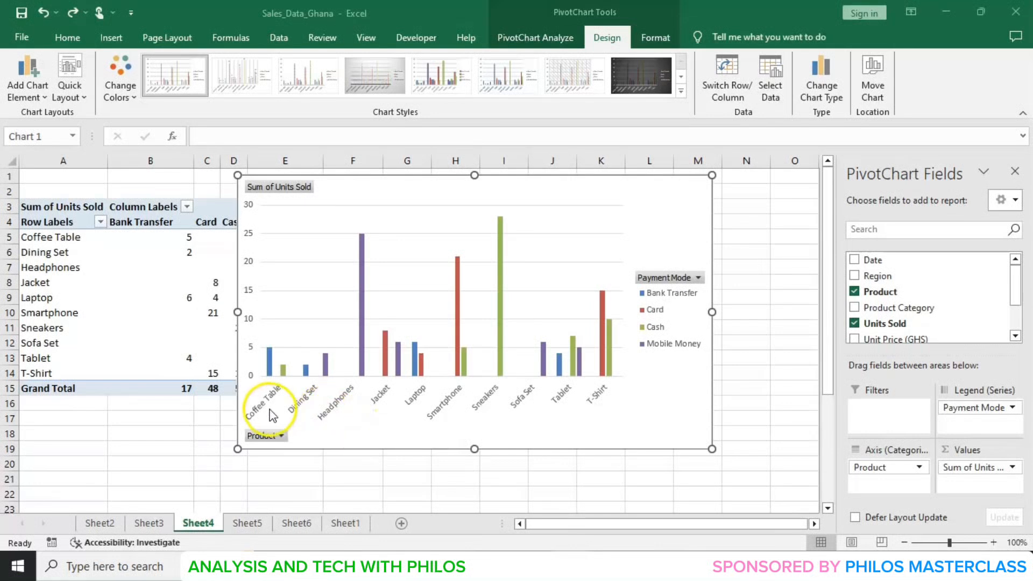
{"action": "left_click", "coordinate": [525, 430]}
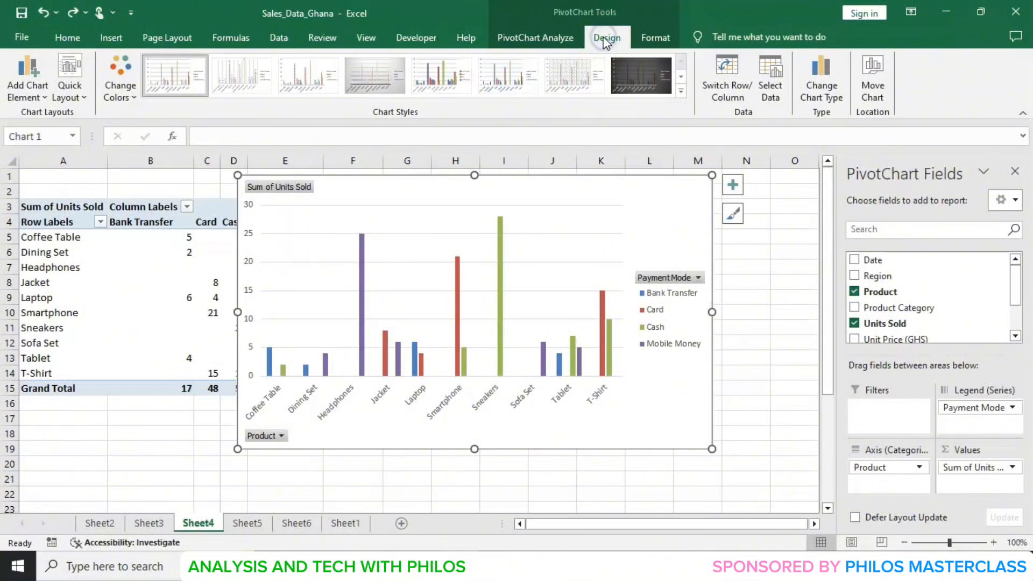
{"action": "left_click", "coordinate": [816, 103]}
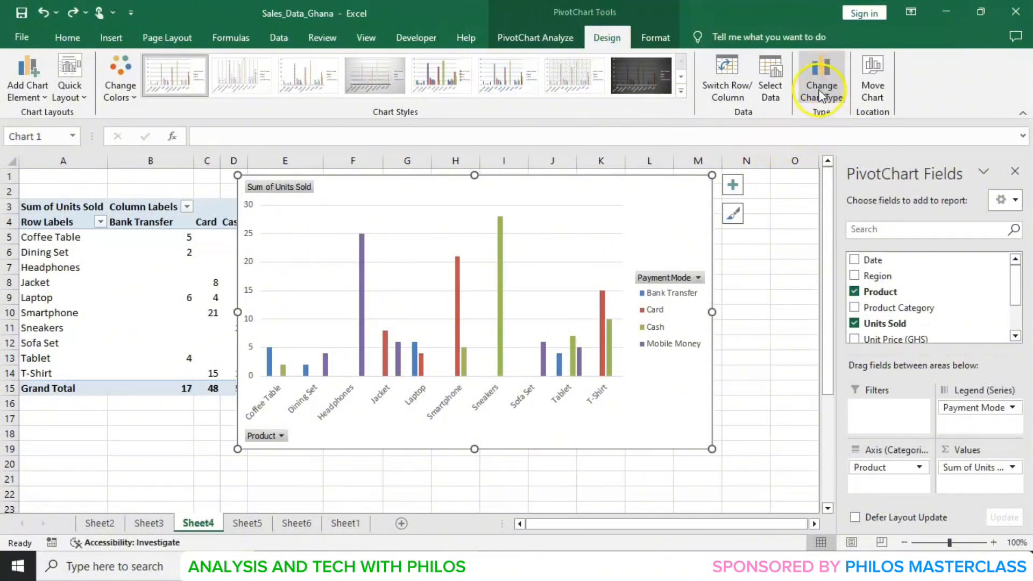
{"action": "left_click", "coordinate": [823, 87]}
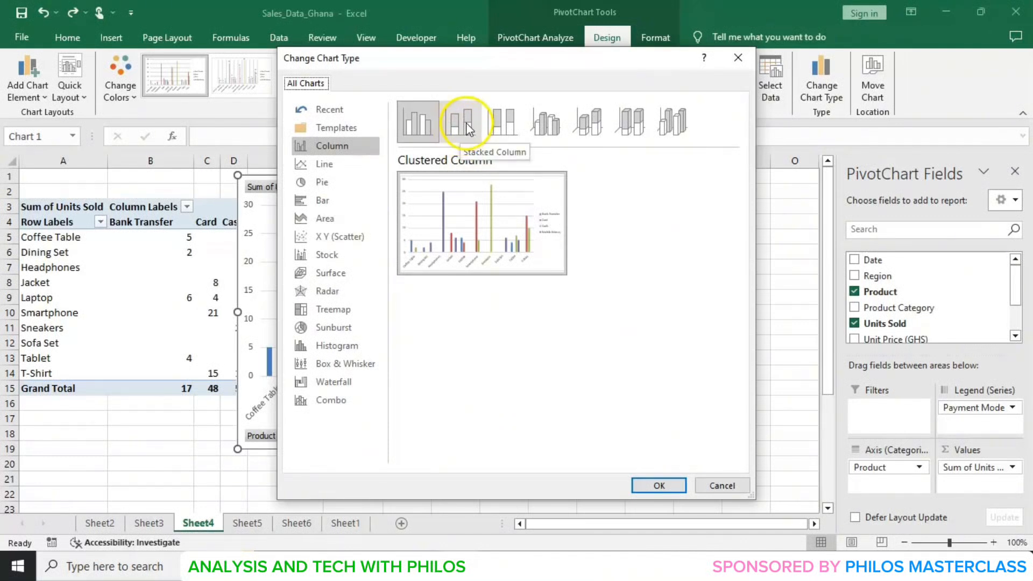
{"action": "left_click", "coordinate": [465, 123]}
{"action": "left_click", "coordinate": [454, 131]}
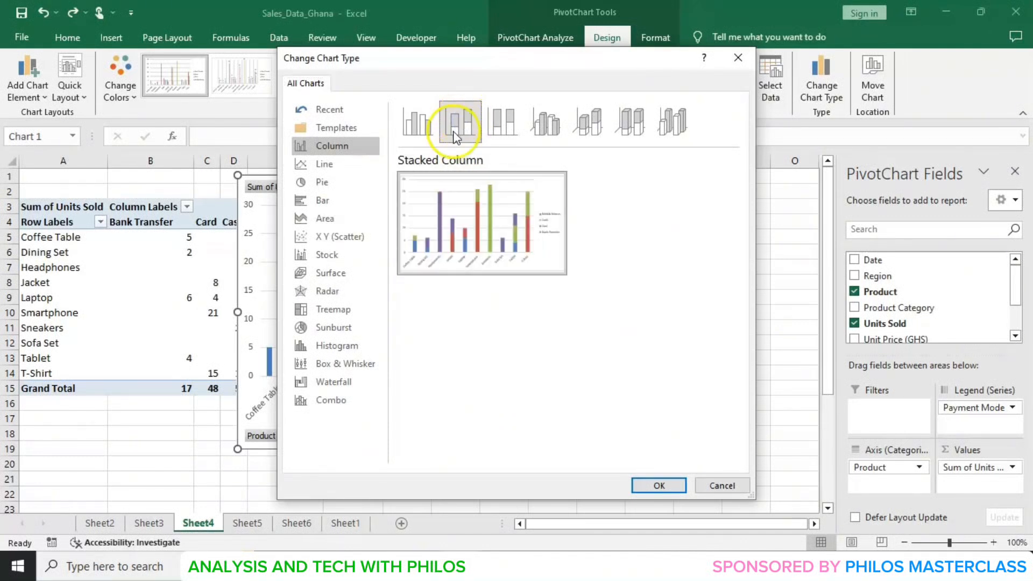
{"action": "left_click", "coordinate": [660, 485]}
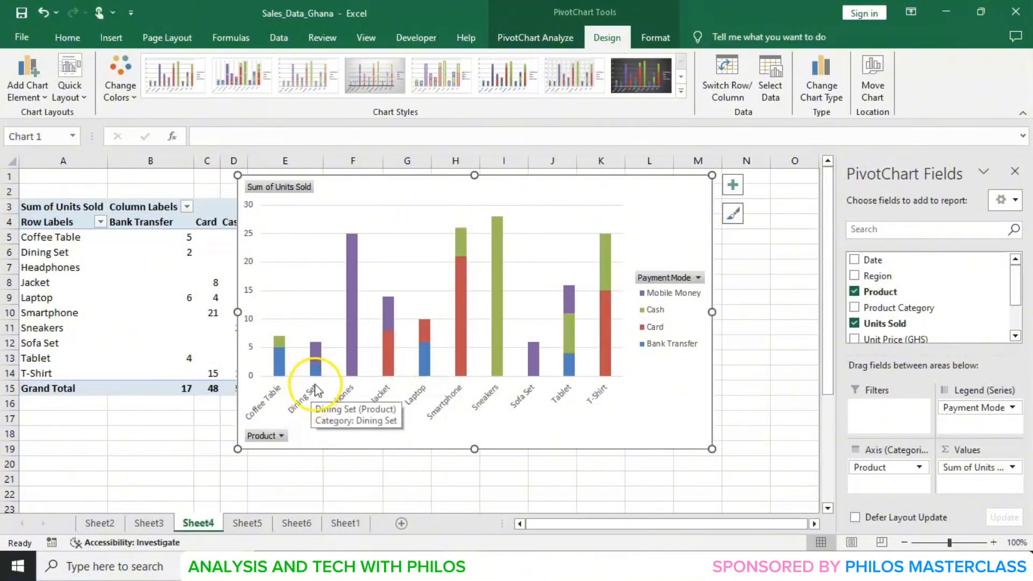
Examine how each product's units sold split by payment mode in the stacked column chart.
{"action": "mouse_move", "coordinate": [311, 351]}
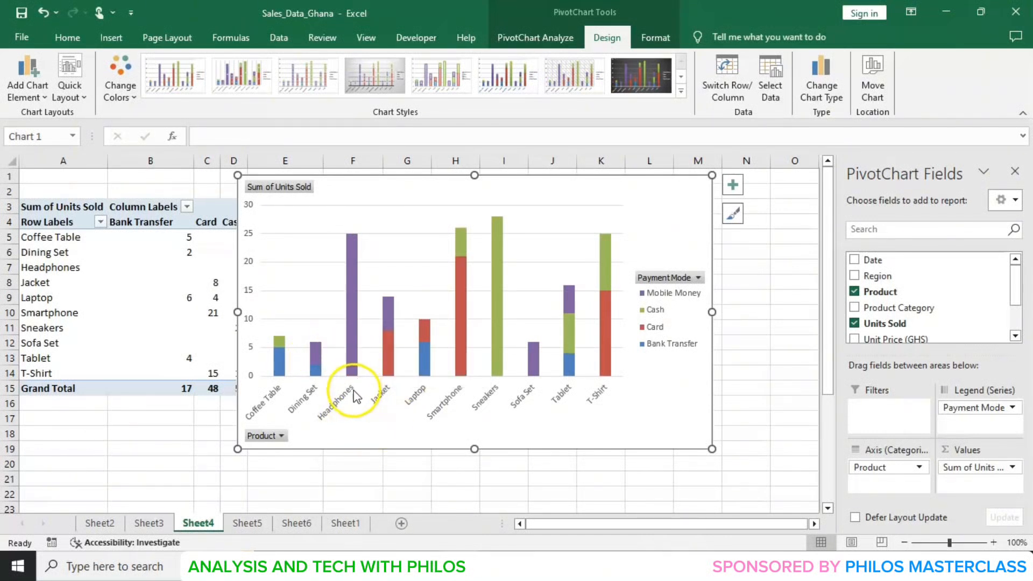
{"action": "mouse_move", "coordinate": [353, 366]}
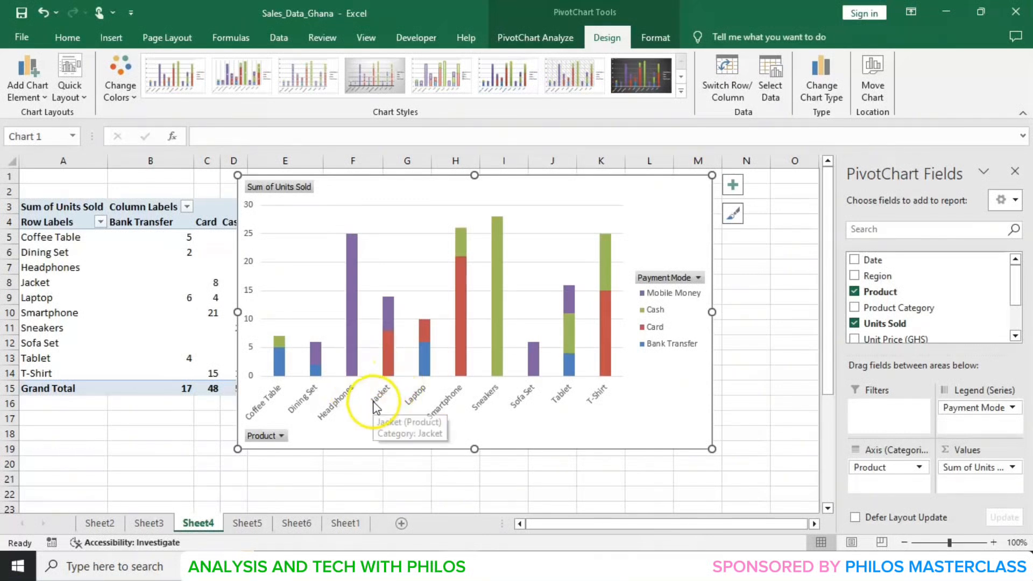
{"action": "mouse_move", "coordinate": [388, 373]}
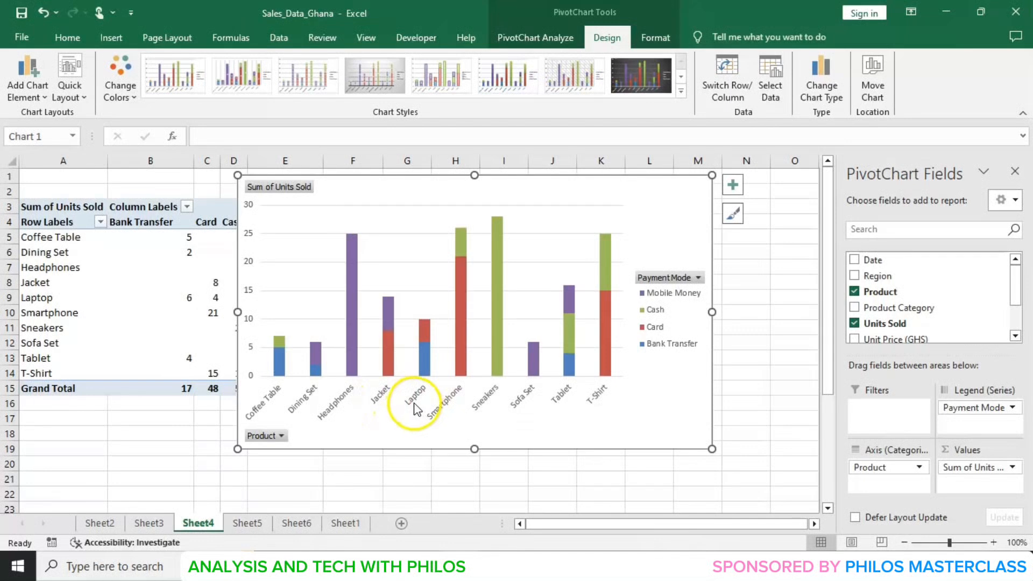
{"action": "mouse_move", "coordinate": [423, 356]}
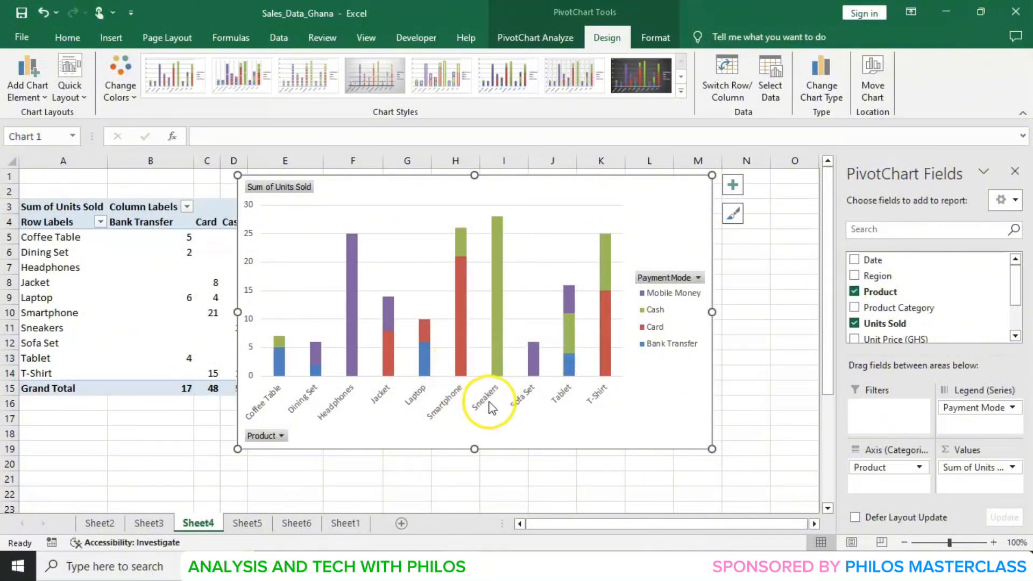
{"action": "mouse_move", "coordinate": [493, 363]}
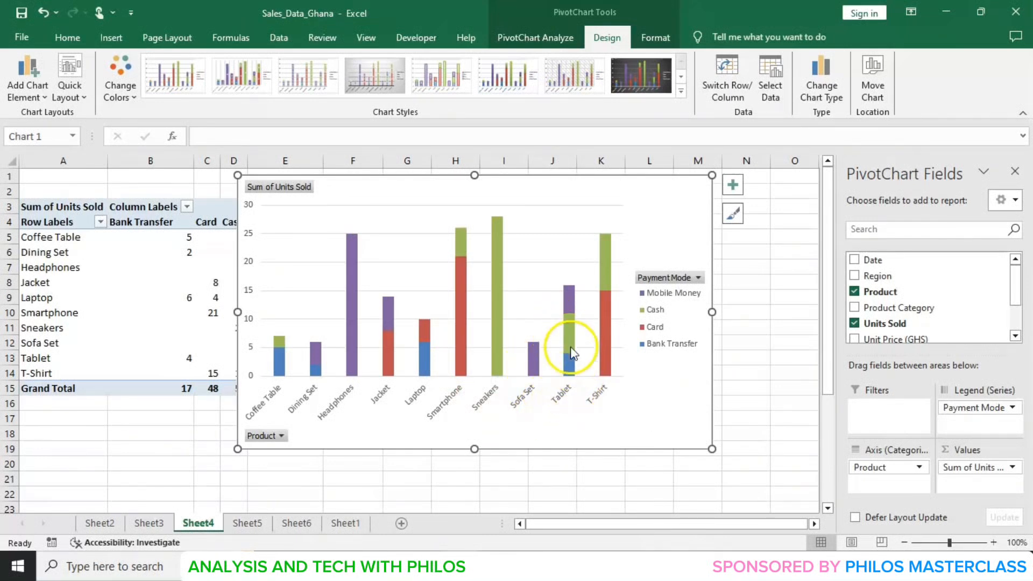
{"action": "mouse_move", "coordinate": [568, 336]}
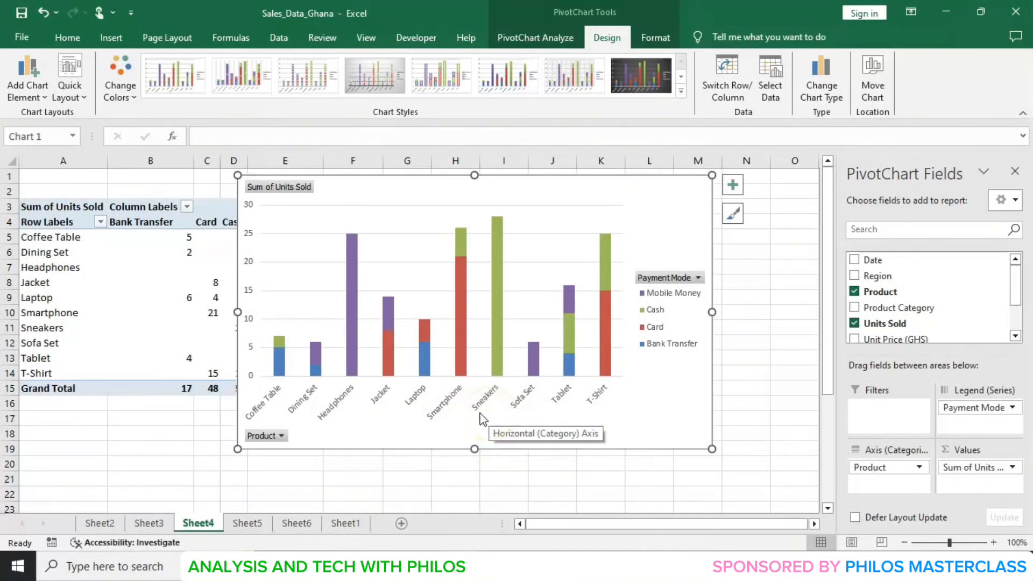
Insert a clustered column PivotChart from Sheet5's pivot table of average unit price by product.
{"action": "left_click", "coordinate": [246, 523]}
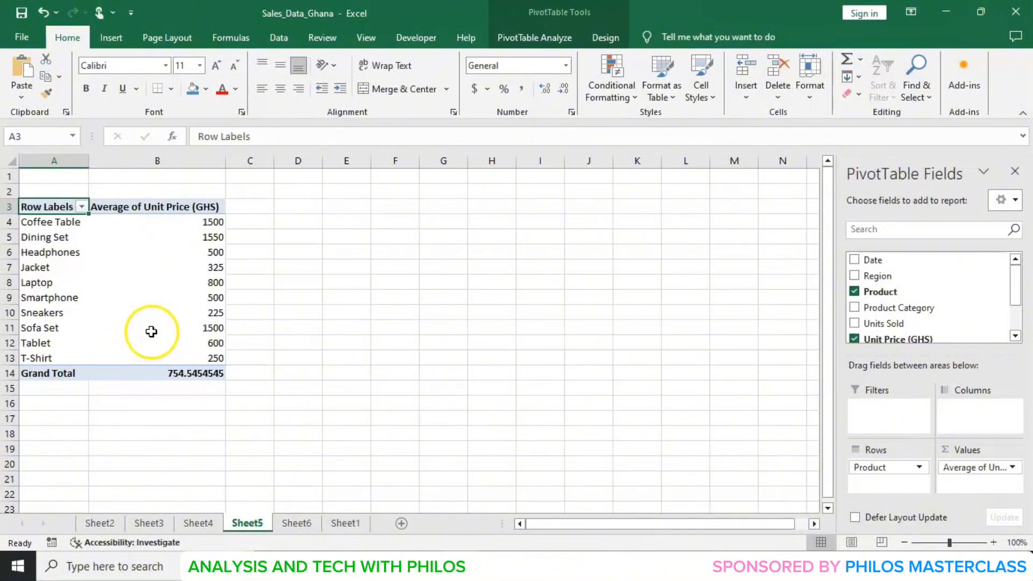
{"action": "left_click", "coordinate": [536, 37]}
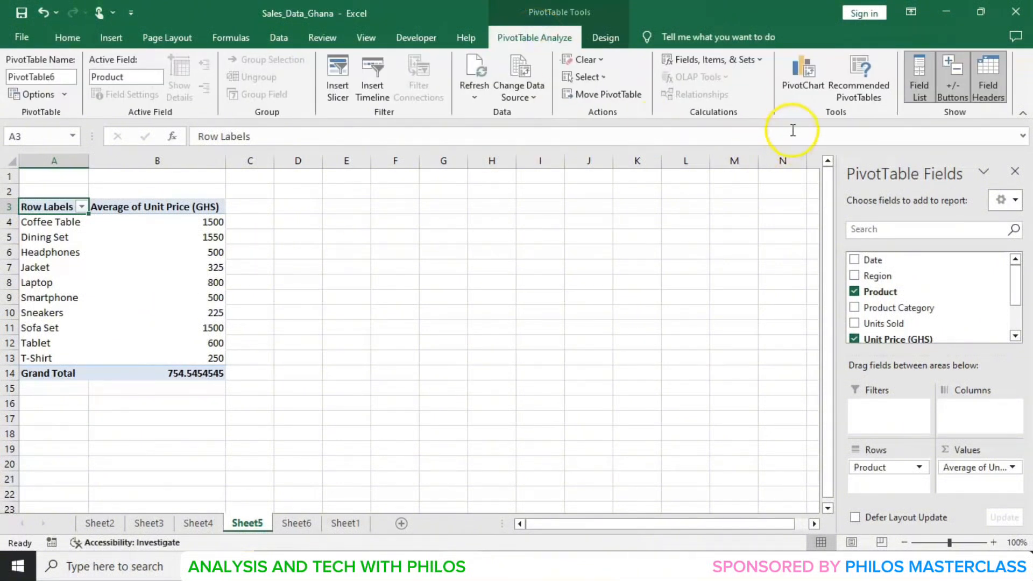
{"action": "left_click", "coordinate": [790, 75]}
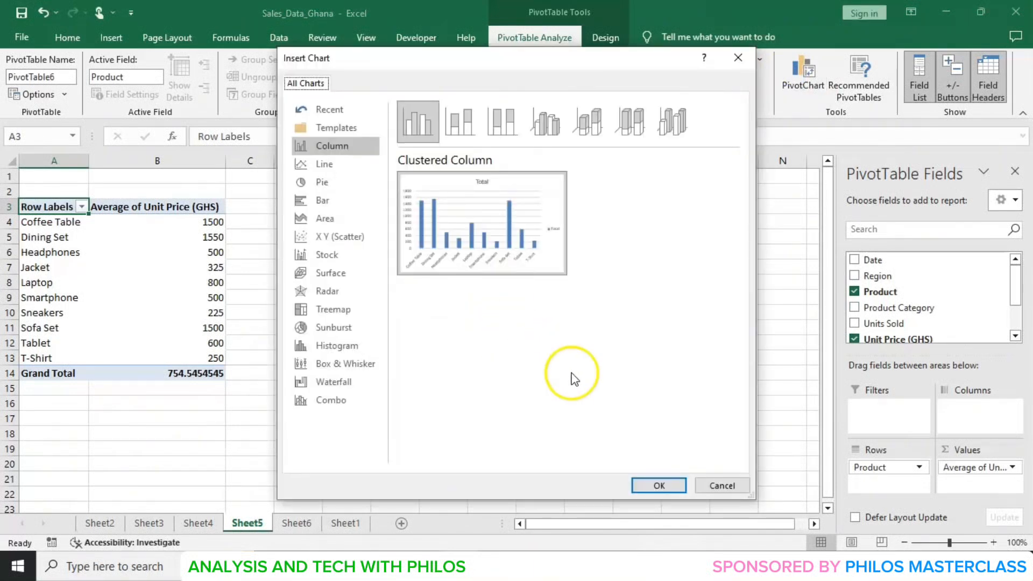
{"action": "left_click", "coordinate": [652, 485]}
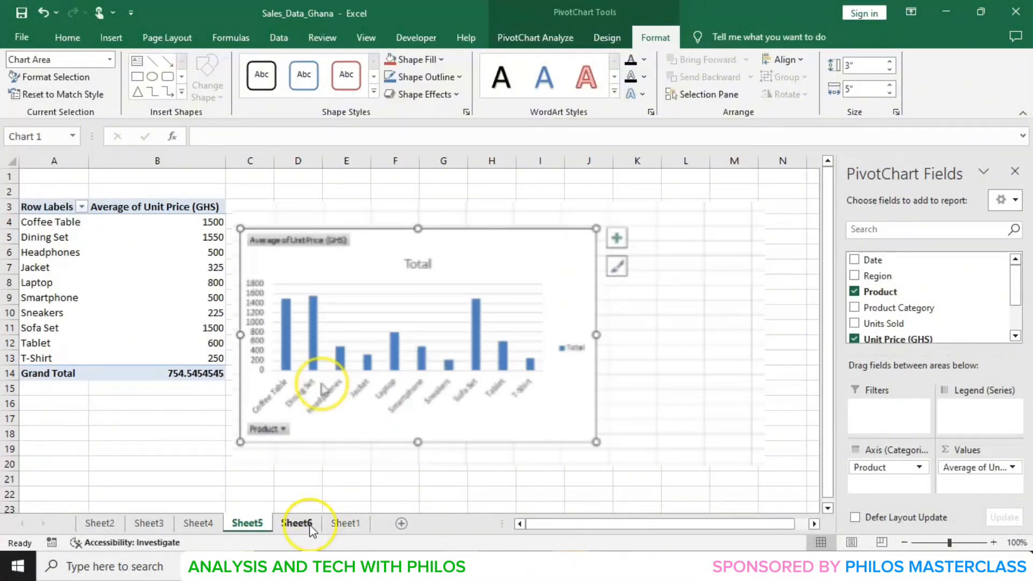
Insert a line PivotChart from Sheet6's pivot table of sales amount by date.
{"action": "left_click", "coordinate": [296, 523]}
{"action": "left_click", "coordinate": [296, 524]}
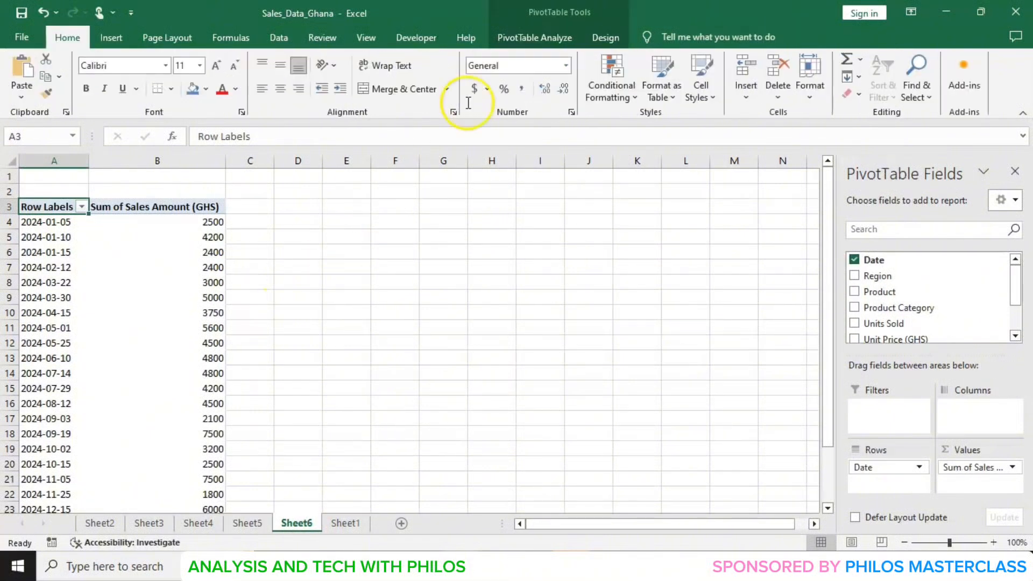
{"action": "left_click", "coordinate": [536, 46]}
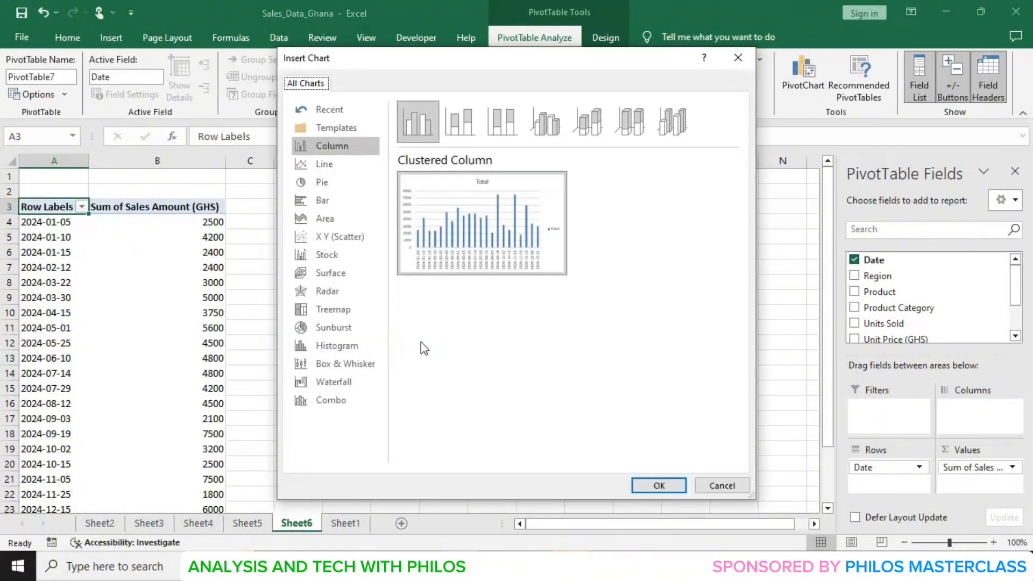
{"action": "left_click", "coordinate": [319, 165]}
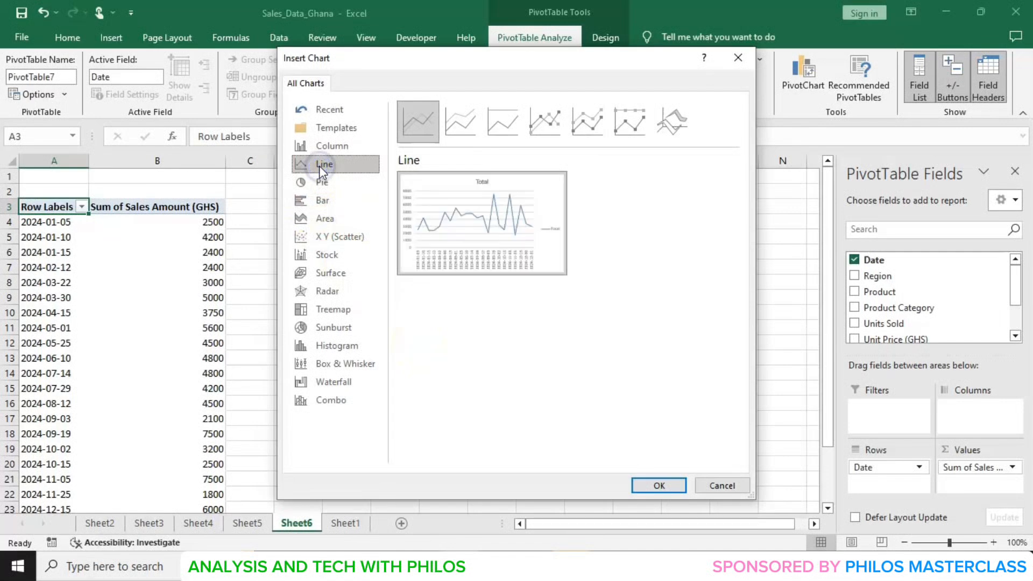
{"action": "left_click", "coordinate": [659, 487]}
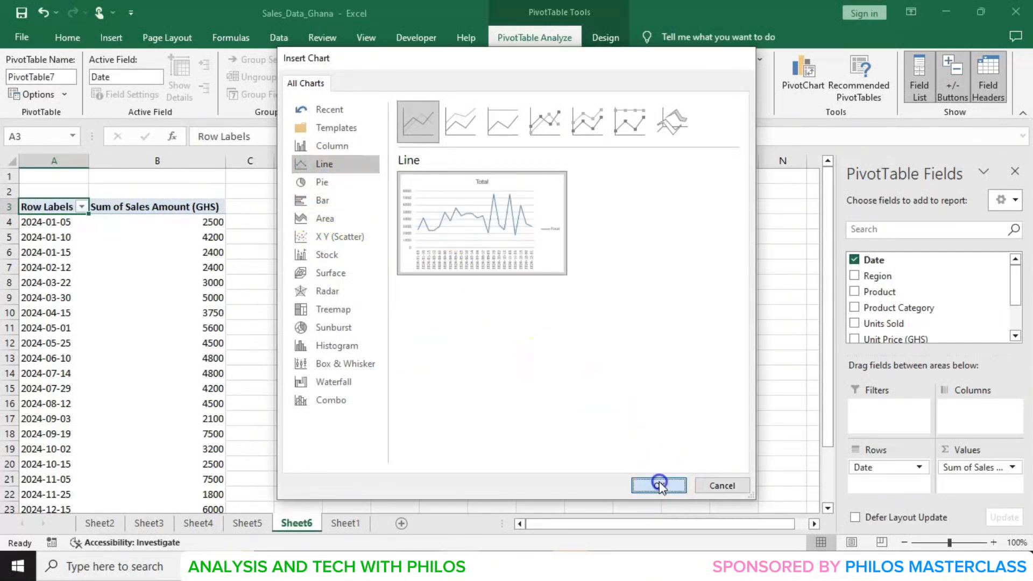